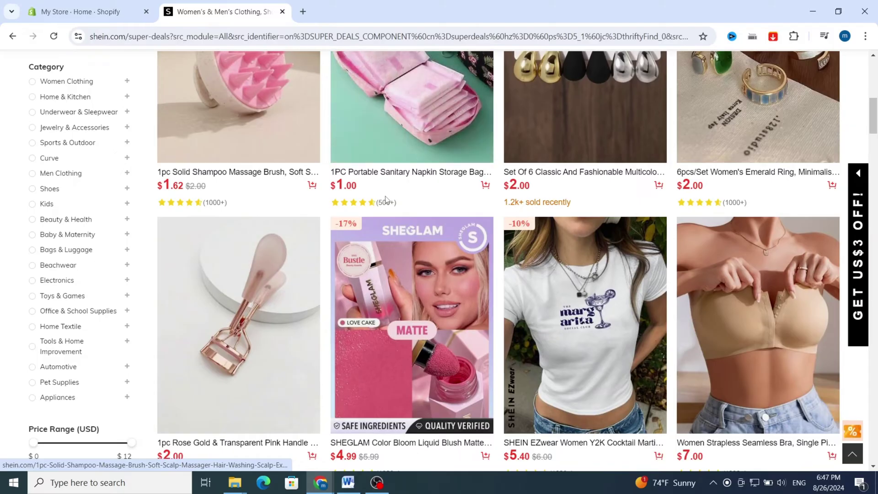
- Browse the product listings and prices on SHEIN's Super Deals page, with a brief look at the Shopify store home
{"action": "scroll", "coordinate": [385, 200], "scroll_direction": "down", "scroll_amount": 10}
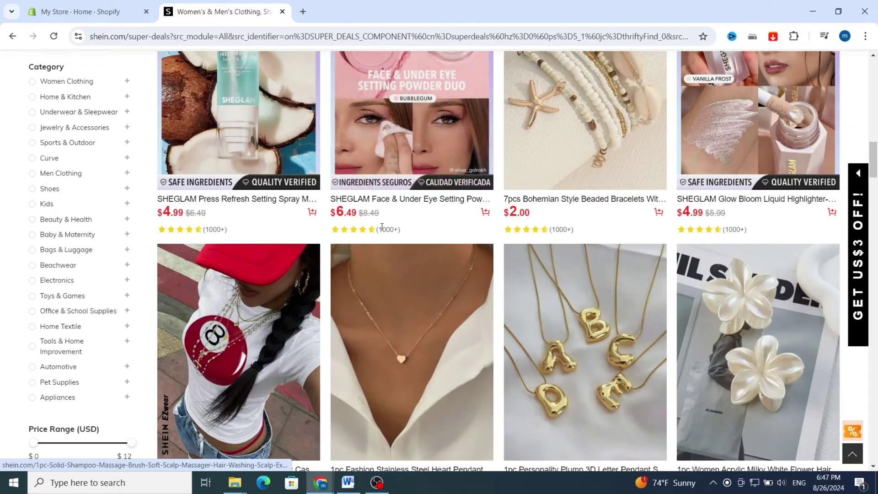
{"action": "scroll", "coordinate": [382, 226], "scroll_direction": "down", "scroll_amount": 5}
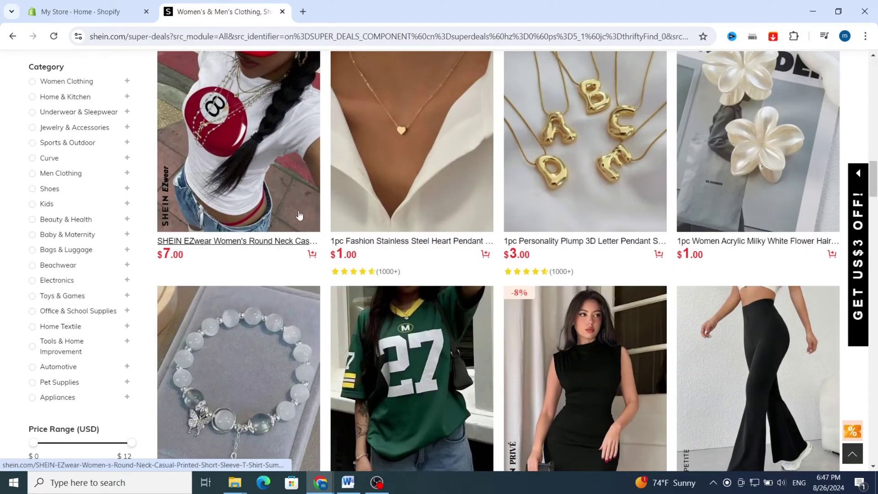
{"action": "left_click", "coordinate": [92, 10]}
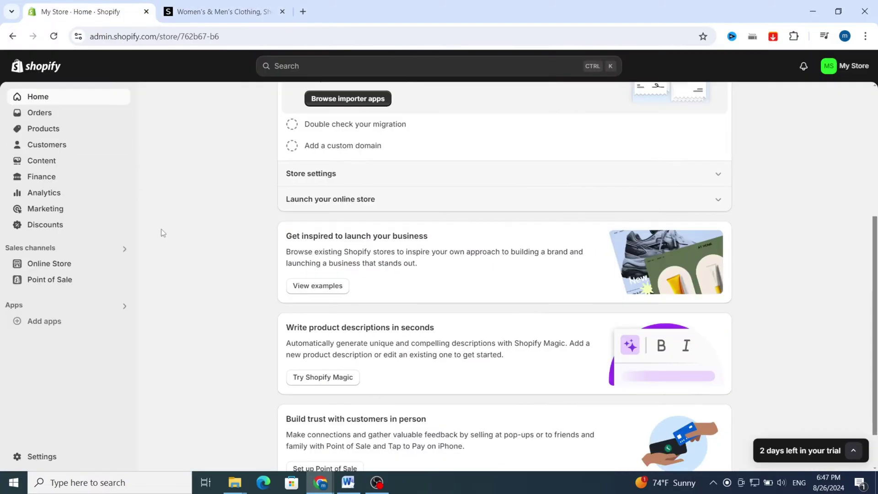
{"action": "scroll", "coordinate": [274, 212], "scroll_direction": "down", "scroll_amount": 1}
{"action": "left_click", "coordinate": [219, 11]}
{"action": "scroll", "coordinate": [424, 271], "scroll_direction": "down", "scroll_amount": 8}
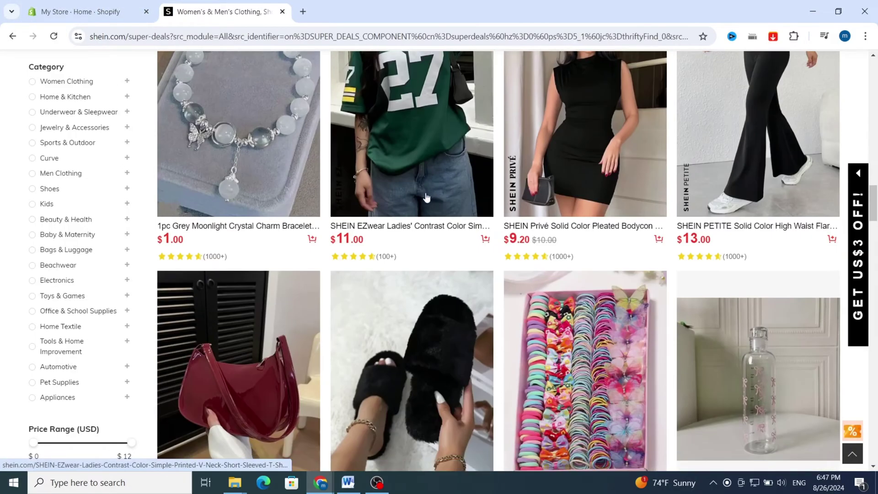
{"action": "scroll", "coordinate": [423, 271], "scroll_direction": "down", "scroll_amount": 1}
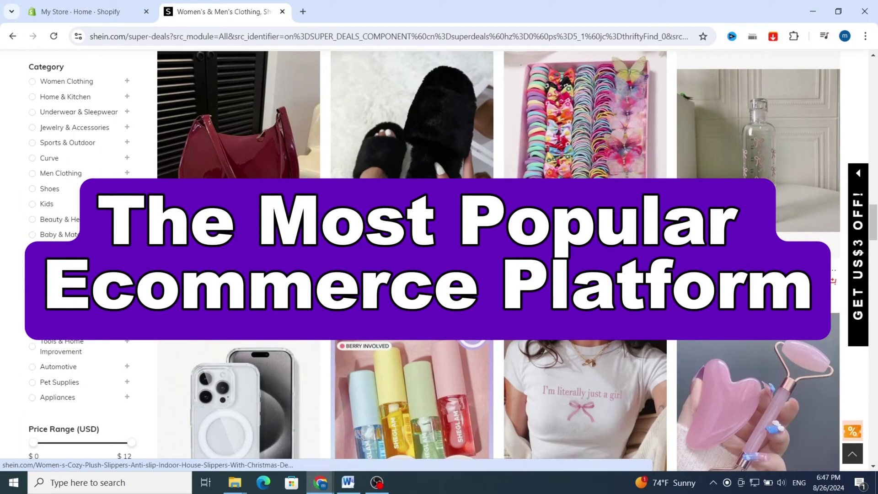
{"action": "scroll", "coordinate": [424, 271], "scroll_direction": "up", "scroll_amount": 5}
{"action": "scroll", "coordinate": [403, 270], "scroll_direction": "up", "scroll_amount": 5}
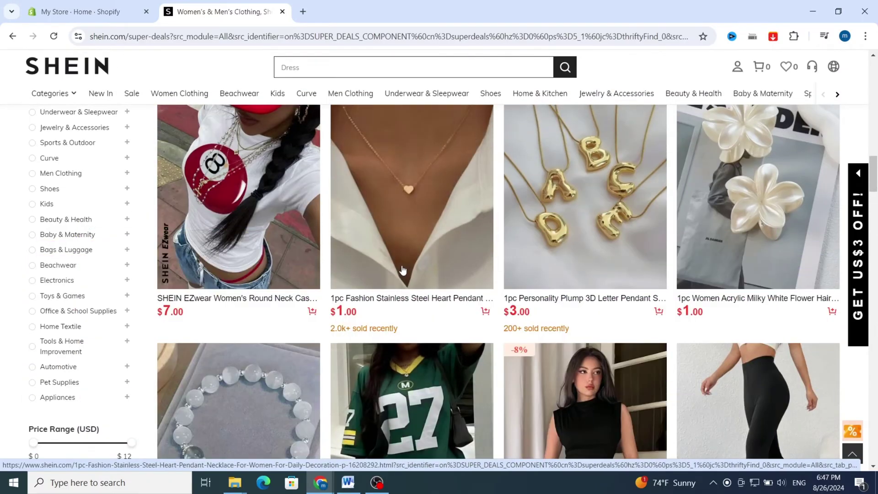
{"action": "scroll", "coordinate": [403, 270], "scroll_direction": "up", "scroll_amount": 2}
{"action": "scroll", "coordinate": [402, 270], "scroll_direction": "up", "scroll_amount": 15}
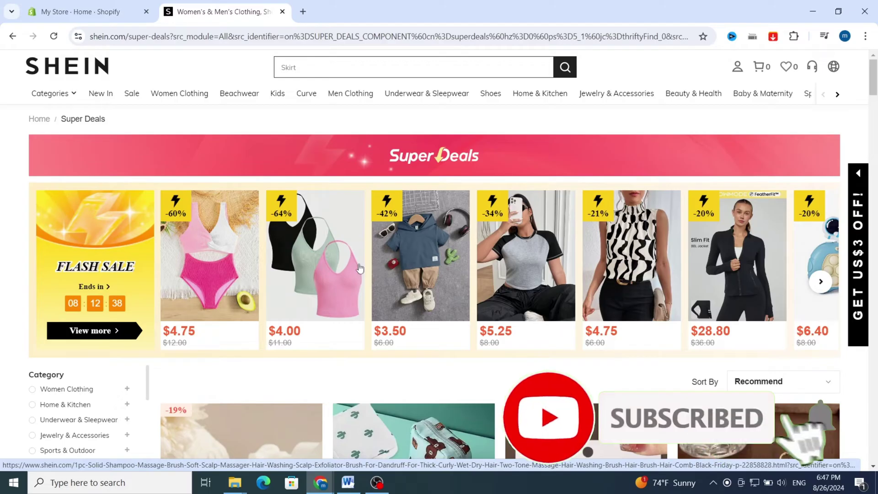
- Switch to the Shopify admin and open the Shopify App Store from the store's apps and sales channels settings
{"action": "left_click", "coordinate": [67, 8]}
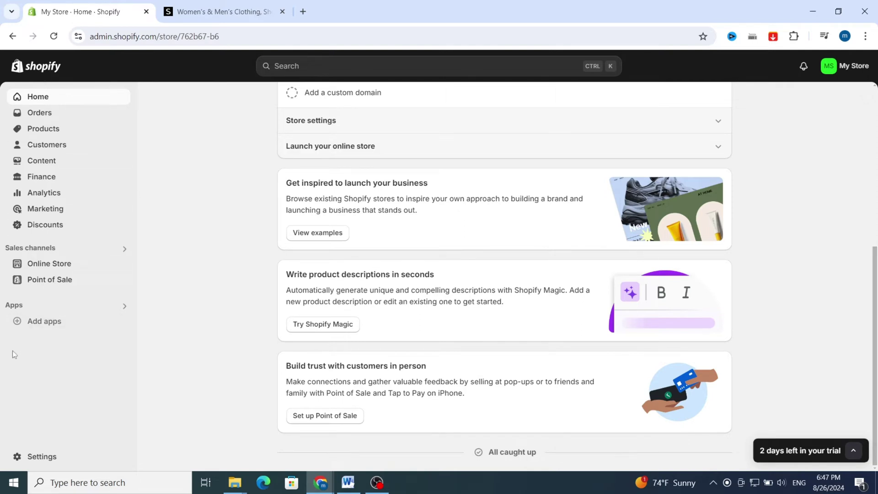
{"action": "left_click", "coordinate": [37, 458]}
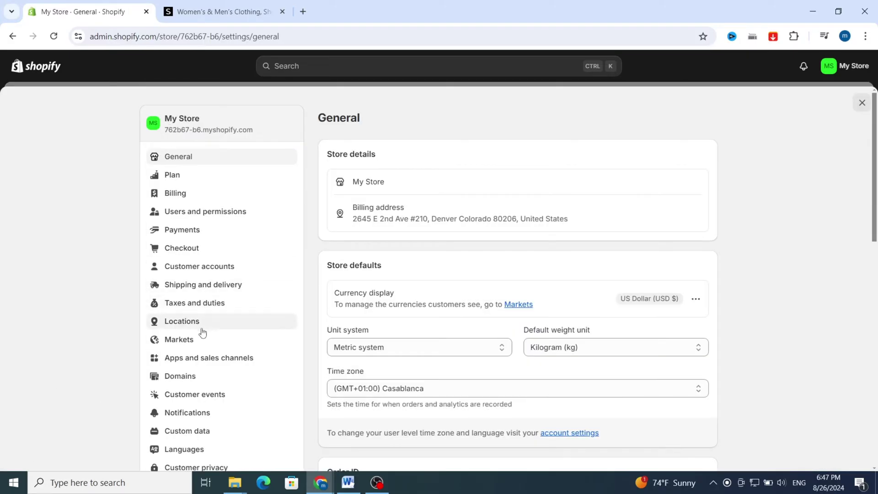
{"action": "left_click", "coordinate": [184, 363]}
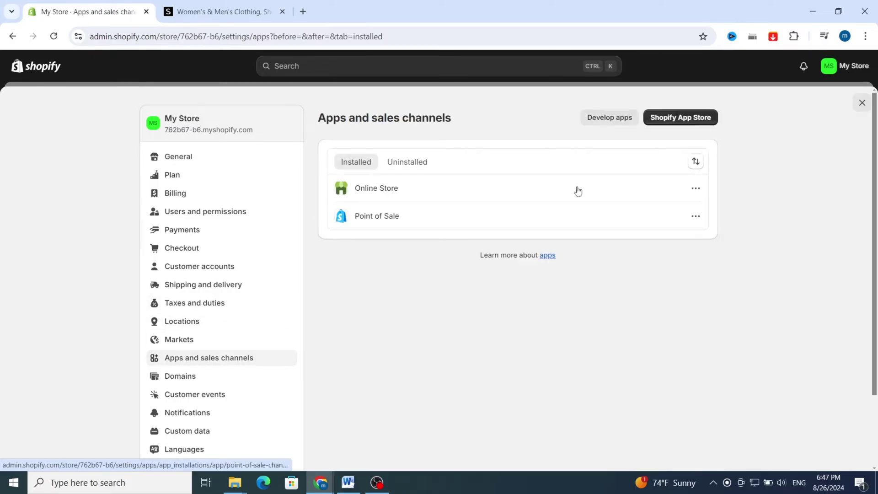
{"action": "left_click", "coordinate": [676, 126]}
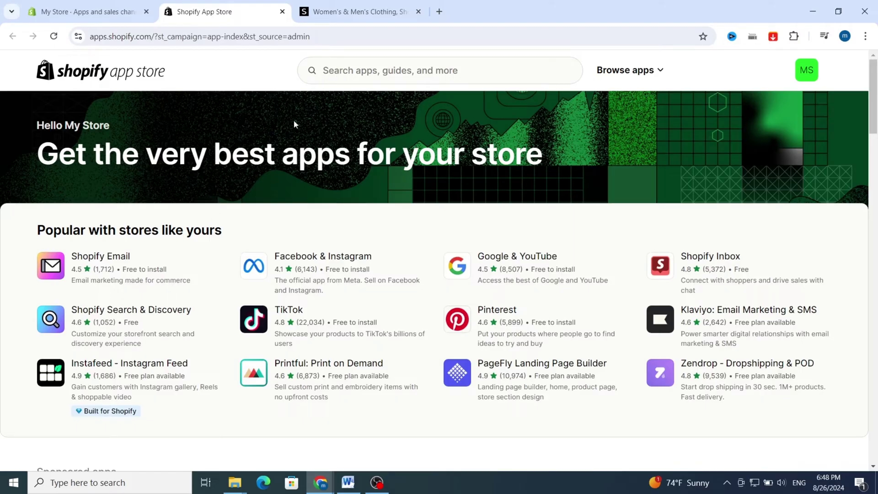
- Search the app store for "robo" and open the Robo Product Importer listing
{"action": "left_click", "coordinate": [355, 75]}
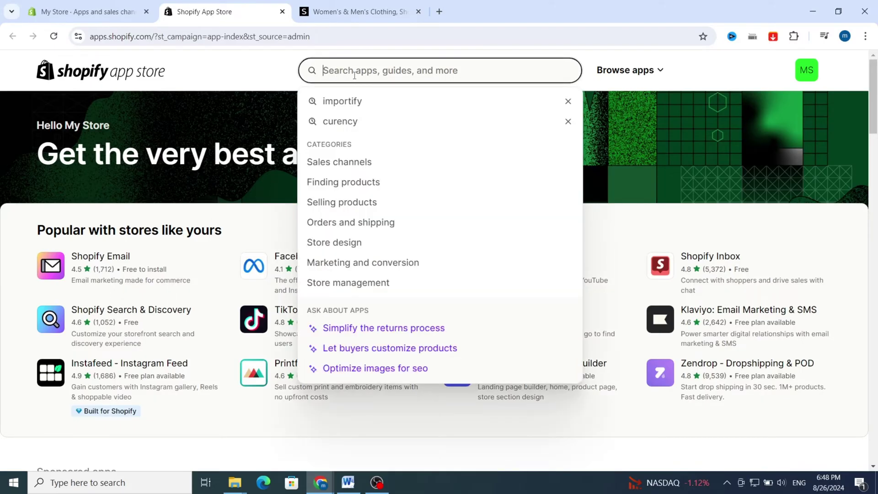
{"action": "left_click", "coordinate": [347, 100]}
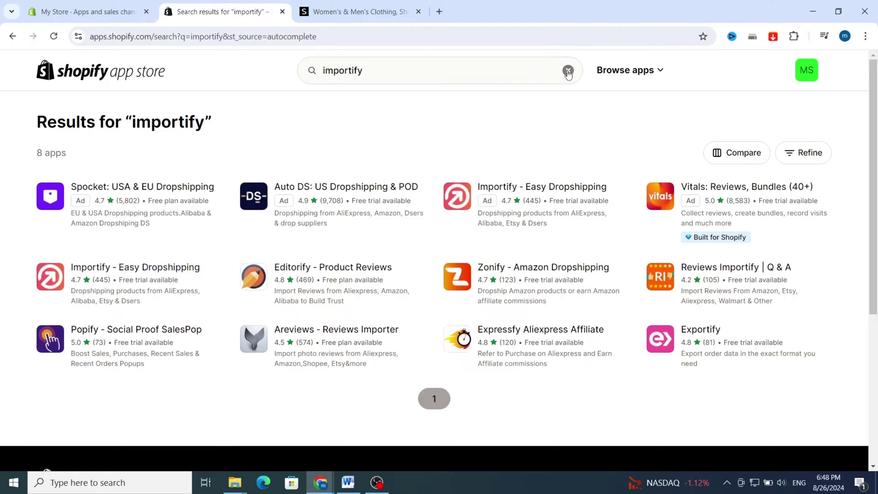
{"action": "left_click", "coordinate": [568, 70]}
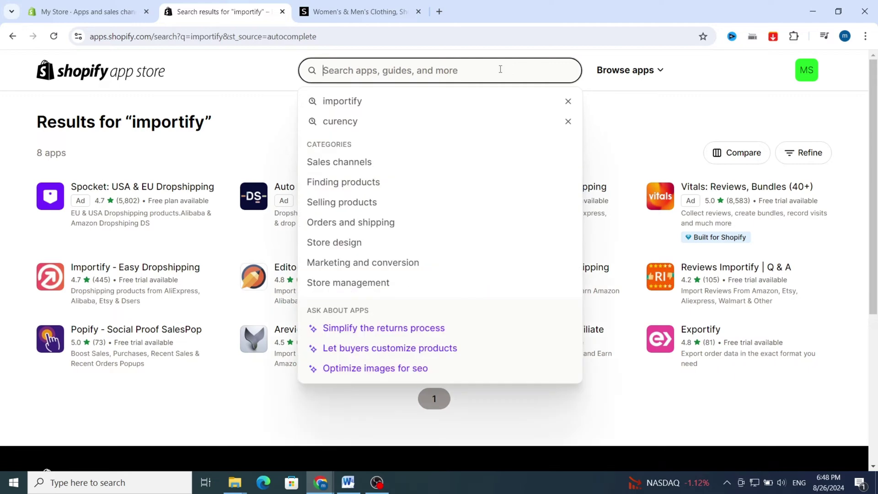
{"action": "type", "text": "robo"}
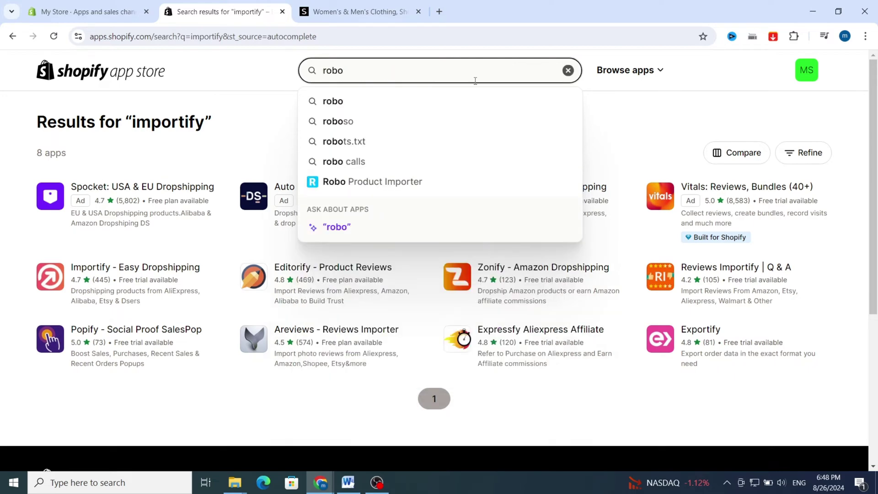
{"action": "left_click", "coordinate": [341, 182]}
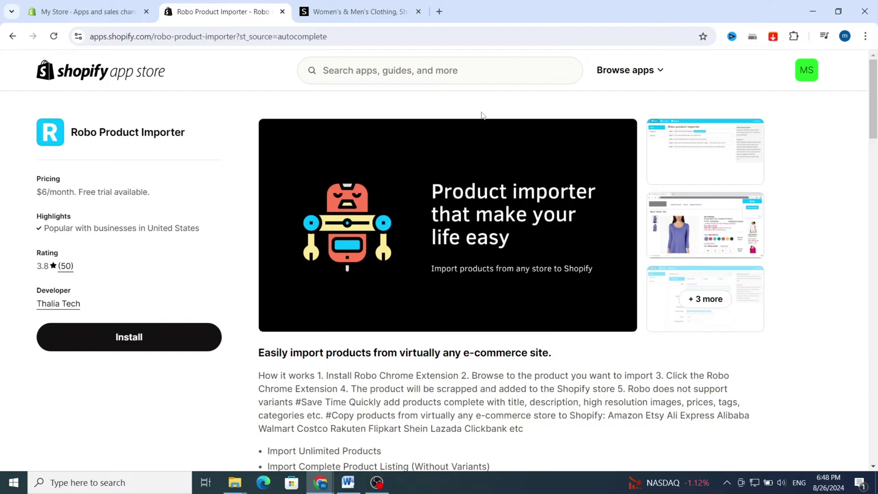
{"action": "left_click", "coordinate": [367, 11]}
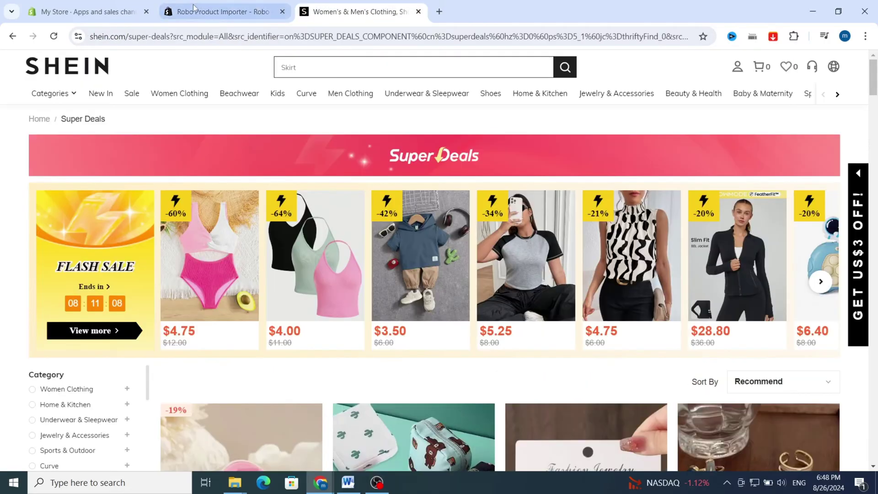
{"action": "left_click", "coordinate": [90, 10]}
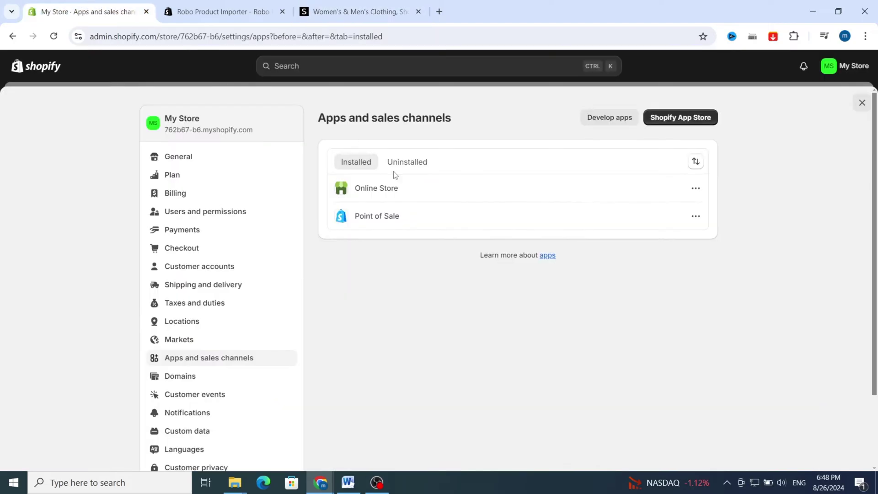
{"action": "left_click", "coordinate": [359, 11]}
{"action": "left_click", "coordinate": [230, 11]}
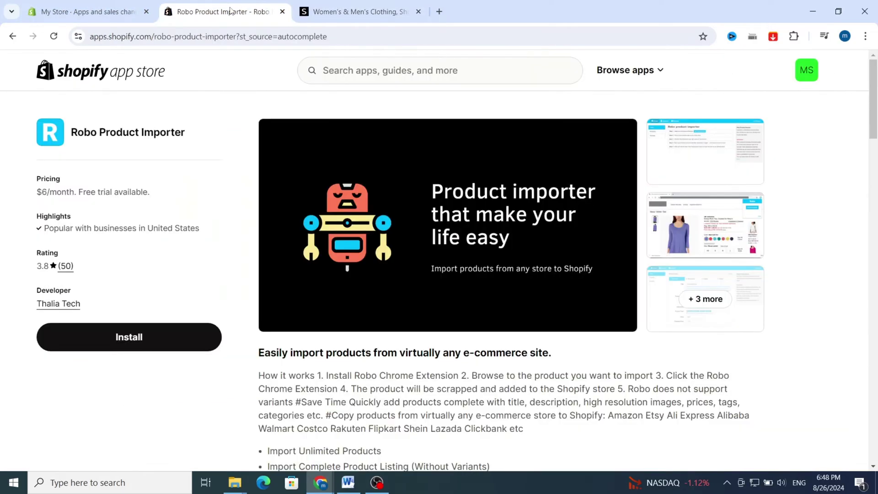
- Install the Robo Product Importer app on the Shopify store, approving its requested data access
{"action": "left_click", "coordinate": [126, 344]}
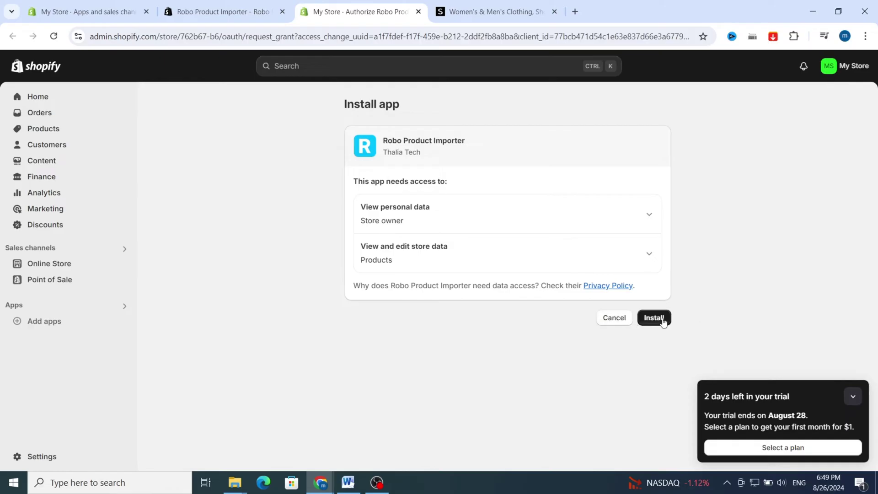
{"action": "left_click", "coordinate": [663, 320]}
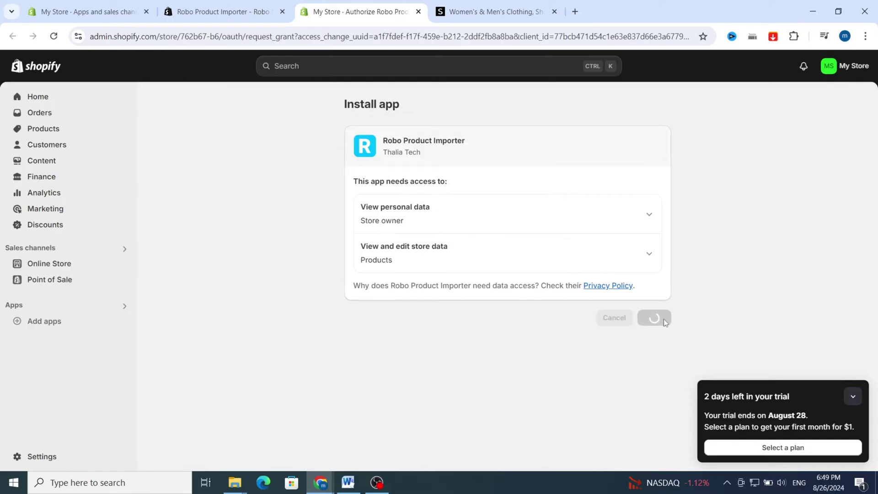
{"action": "left_click", "coordinate": [854, 398]}
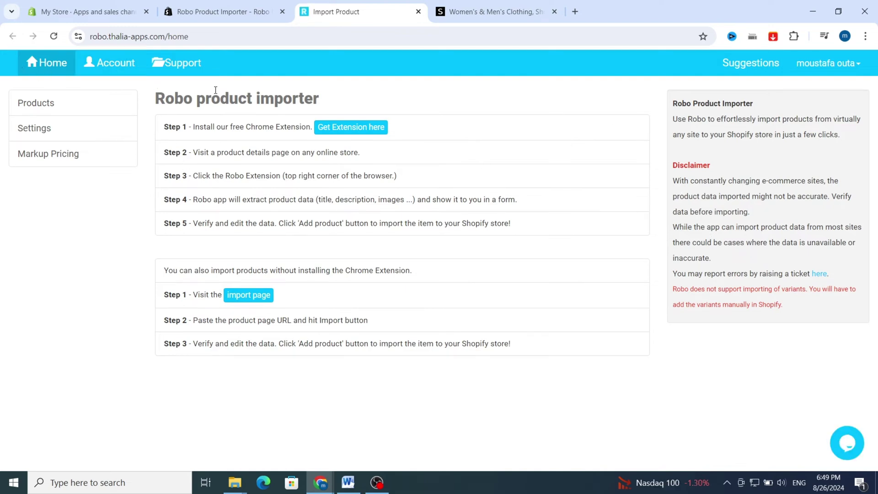
- Get the Robo Product Importer extension from the Chrome Web Store and add it to Chrome
{"action": "left_click", "coordinate": [334, 129]}
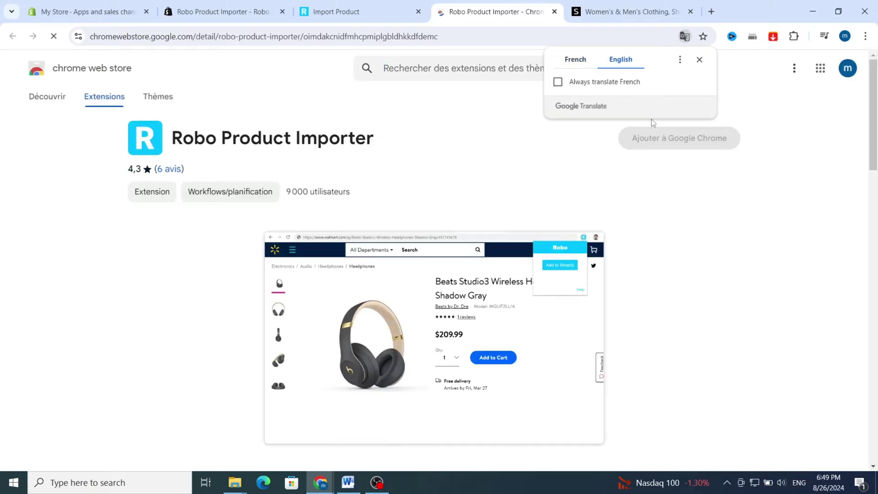
{"action": "left_click", "coordinate": [671, 145]}
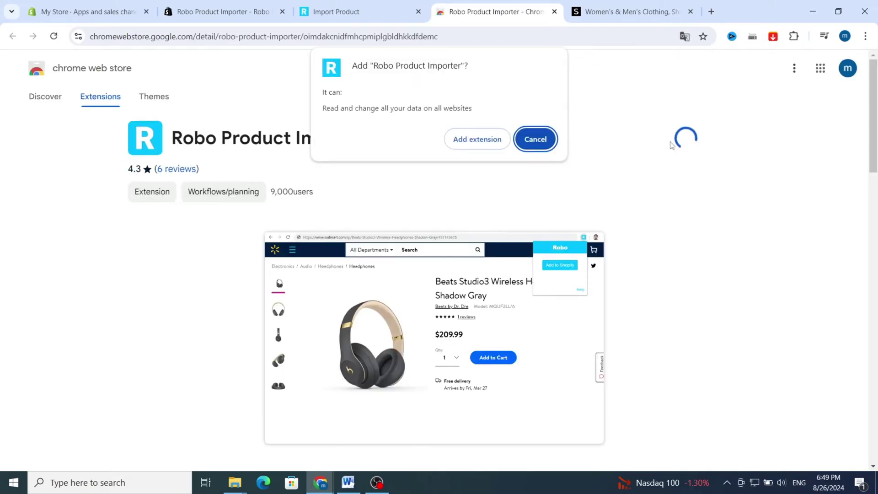
{"action": "left_click", "coordinate": [462, 143]}
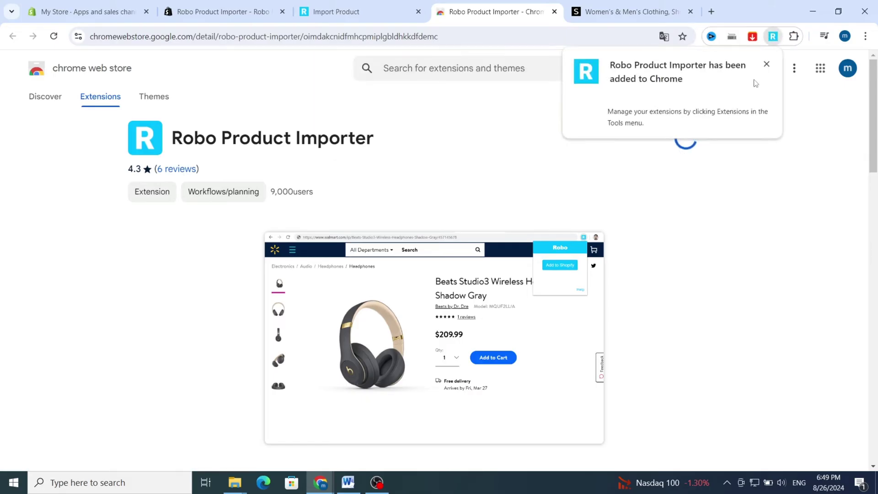
- Pin the Robo Product Importer extension so it stays accessible in the browser
{"action": "left_click", "coordinate": [797, 40]}
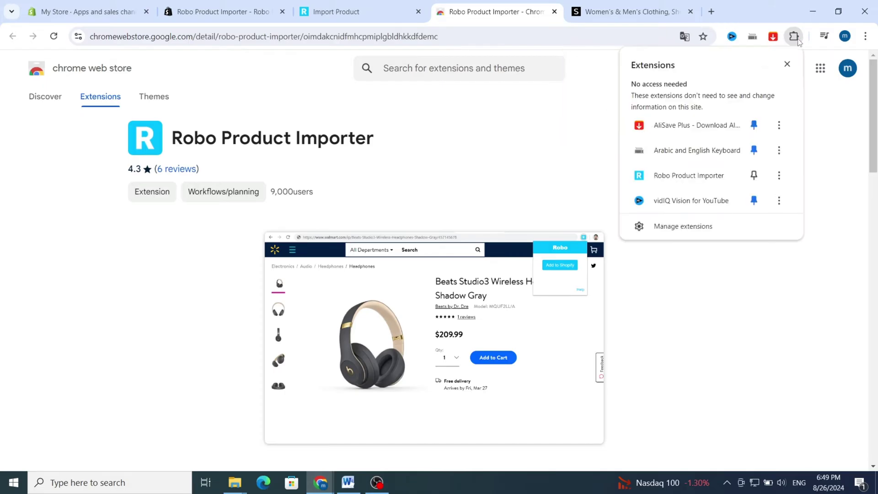
{"action": "left_click", "coordinate": [754, 176]}
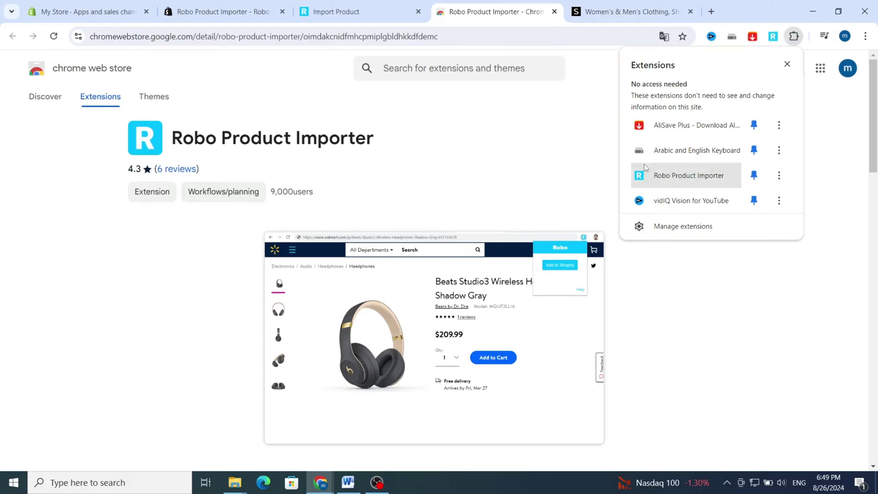
{"action": "left_click", "coordinate": [794, 38]}
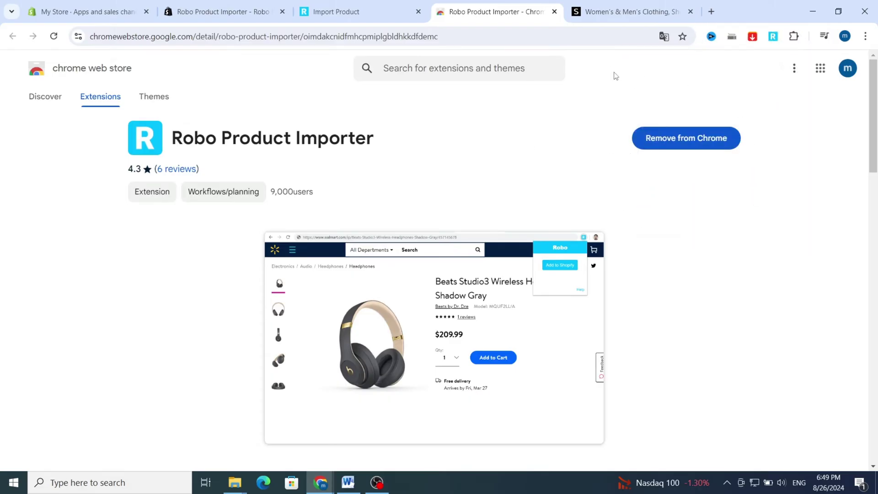
- Return to SHEIN's Super Deals page and open the 1pc Solid Shampoo Massage Brush product
{"action": "left_click", "coordinate": [594, 13]}
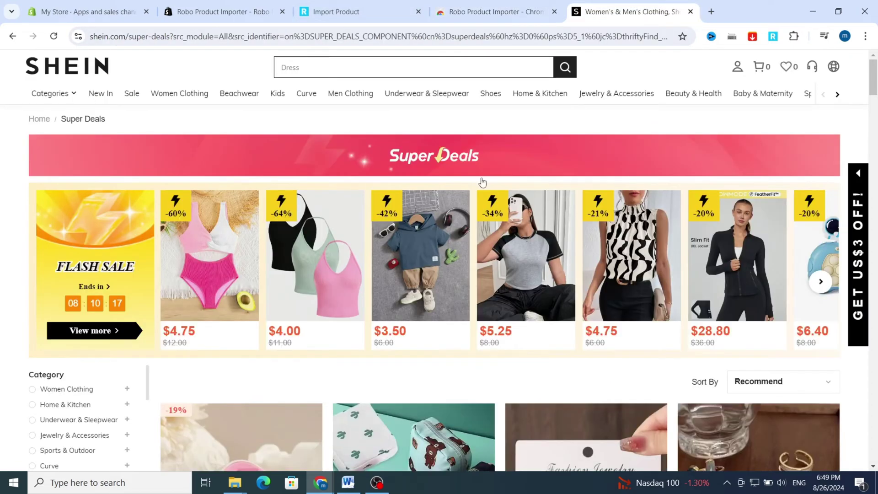
{"action": "scroll", "coordinate": [366, 229], "scroll_direction": "down", "scroll_amount": 7}
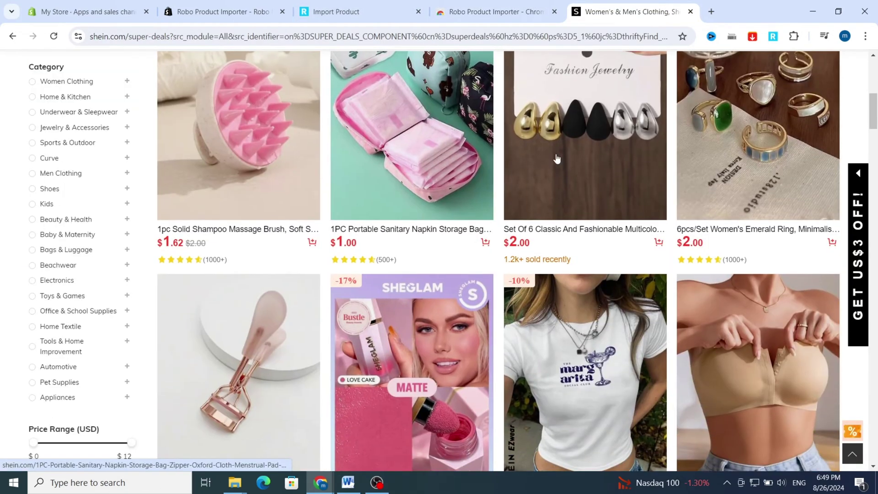
{"action": "scroll", "coordinate": [297, 158], "scroll_direction": "down", "scroll_amount": 1}
{"action": "scroll", "coordinate": [314, 168], "scroll_direction": "up", "scroll_amount": 2}
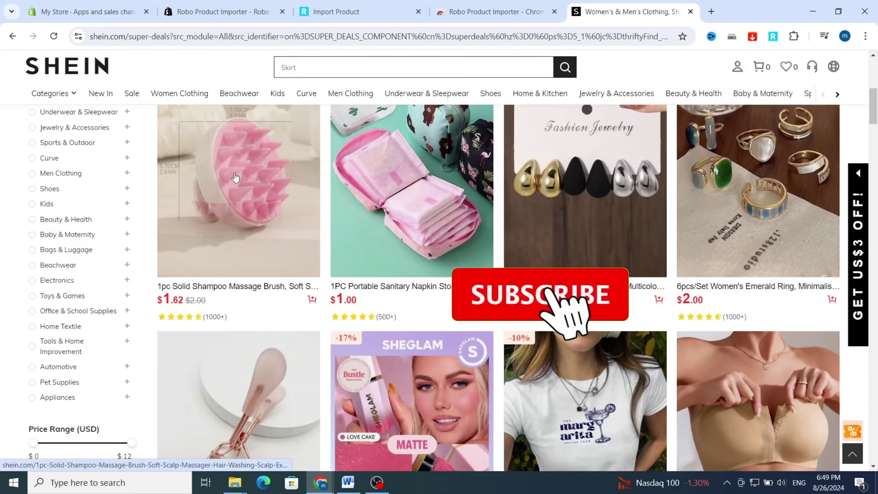
{"action": "left_click", "coordinate": [292, 175]}
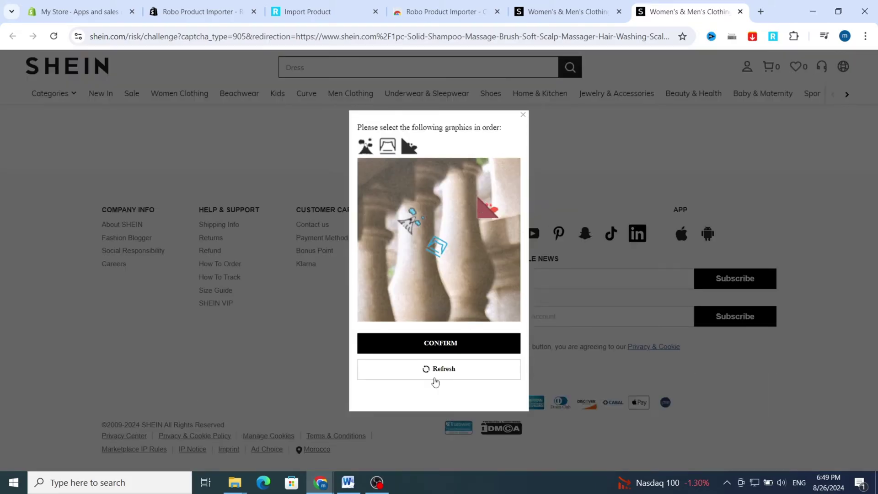
- Dismiss the SHEIN verification challenge and reopen the shampoo massage brush from the deals page, closing the blocked page
{"action": "left_click", "coordinate": [523, 115]}
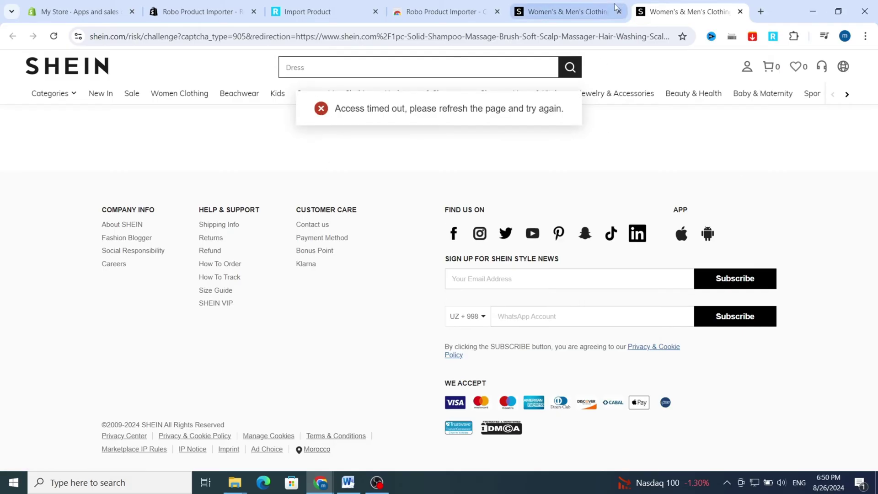
{"action": "left_click", "coordinate": [594, 12]}
{"action": "left_click", "coordinate": [260, 183]}
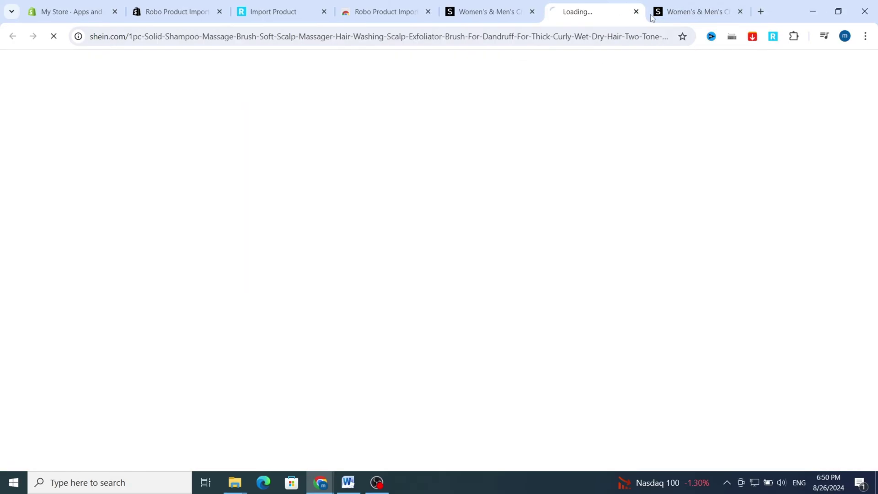
{"action": "left_click", "coordinate": [739, 11]}
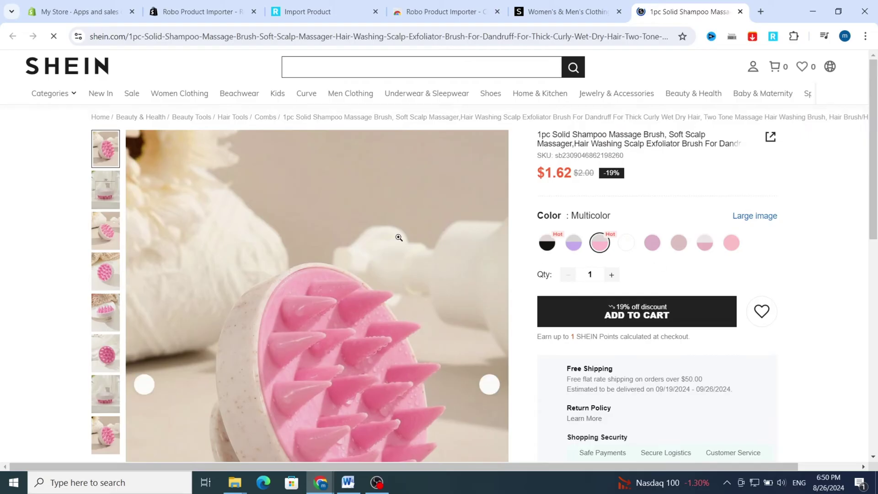
- Send the shampoo massage brush from its SHEIN page to Shopify through the Robo Product Importer extension
{"action": "scroll", "coordinate": [399, 239], "scroll_direction": "down", "scroll_amount": 2}
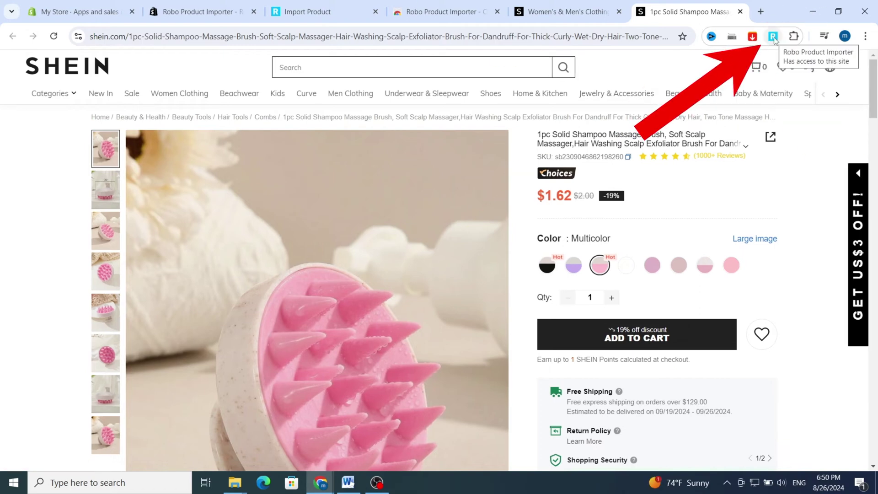
{"action": "left_click", "coordinate": [773, 37]}
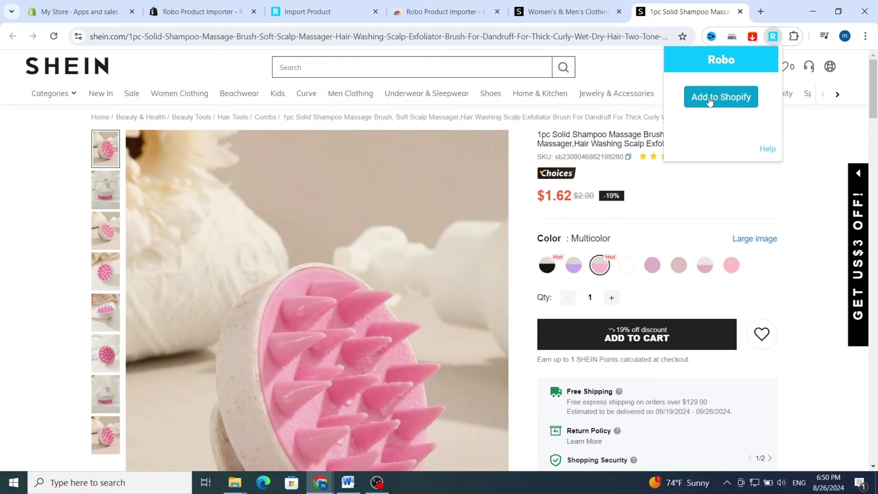
{"action": "left_click", "coordinate": [710, 100]}
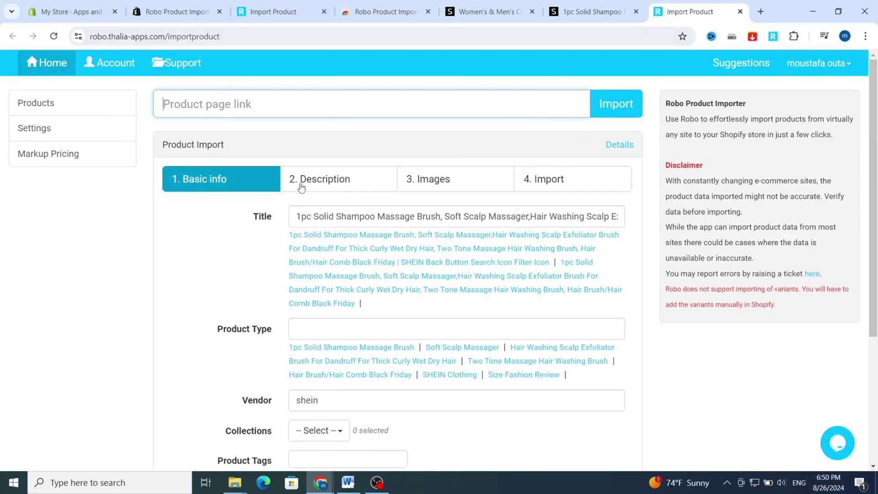
- Review the imported basic info, compare the price with the SHEIN product page, and set the product's price to 6
{"action": "scroll", "coordinate": [300, 188], "scroll_direction": "down", "scroll_amount": 4}
{"action": "scroll", "coordinate": [393, 188], "scroll_direction": "up", "scroll_amount": 4}
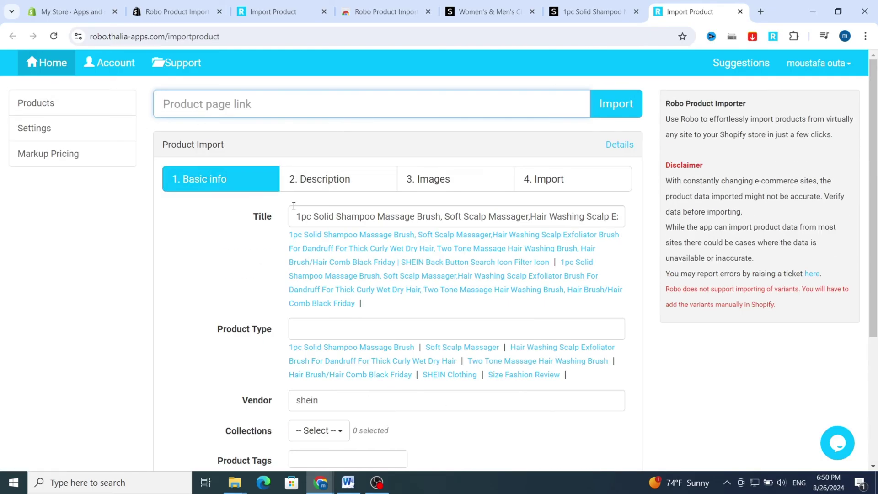
{"action": "scroll", "coordinate": [326, 215], "scroll_direction": "down", "scroll_amount": 1}
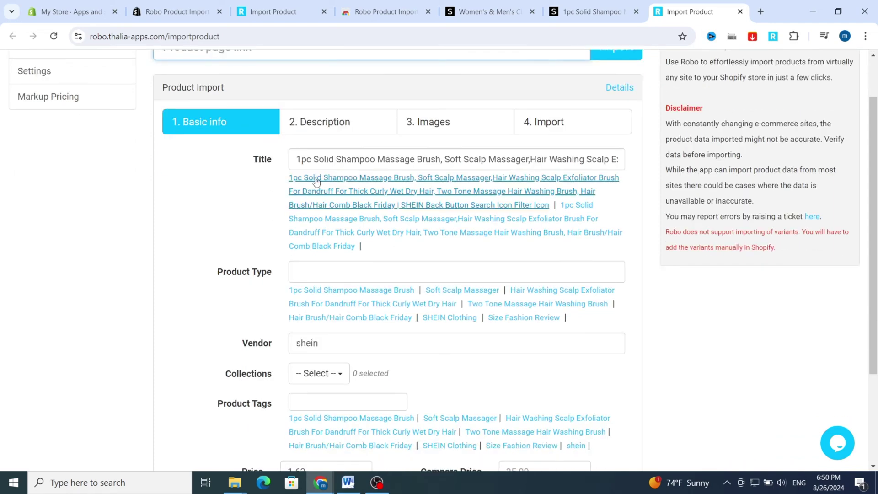
{"action": "scroll", "coordinate": [336, 163], "scroll_direction": "down", "scroll_amount": 2}
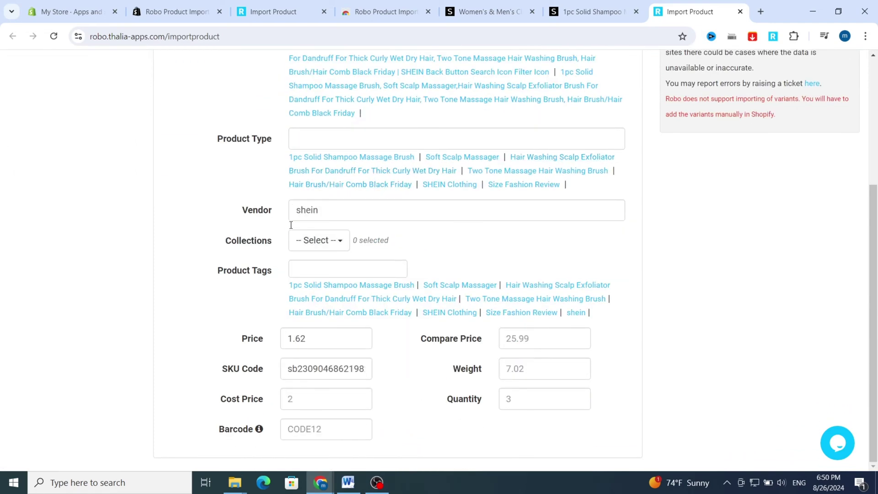
{"action": "double_click", "coordinate": [310, 343]}
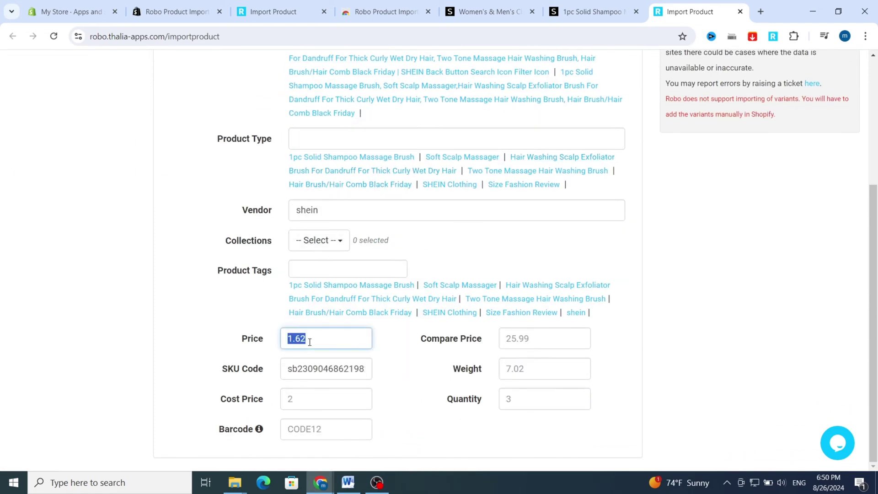
{"action": "left_click", "coordinate": [605, 7]}
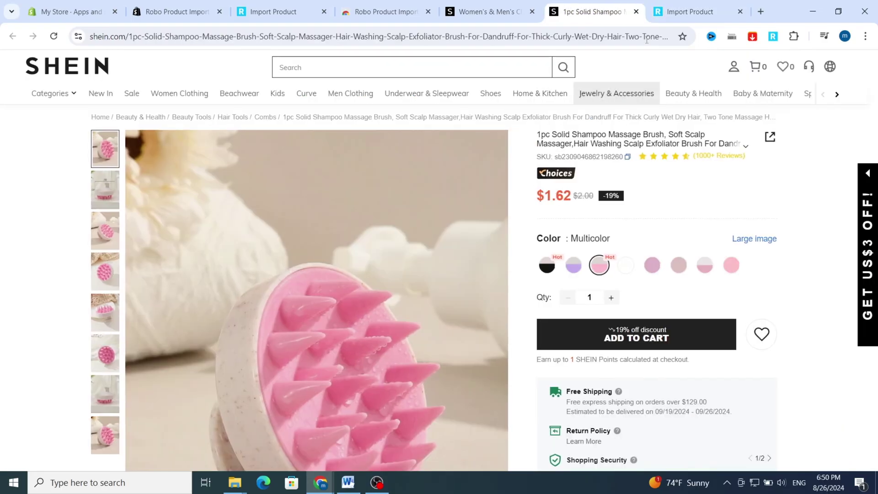
{"action": "left_click", "coordinate": [688, 12]}
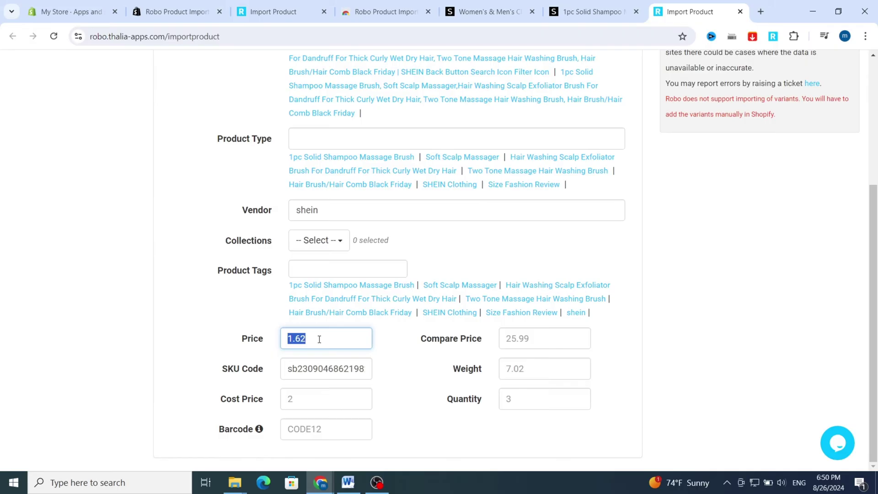
{"action": "type", "text": "6"}
- Examine the imported product description and the product images offered for import
{"action": "scroll", "coordinate": [462, 361], "scroll_direction": "up", "scroll_amount": 4}
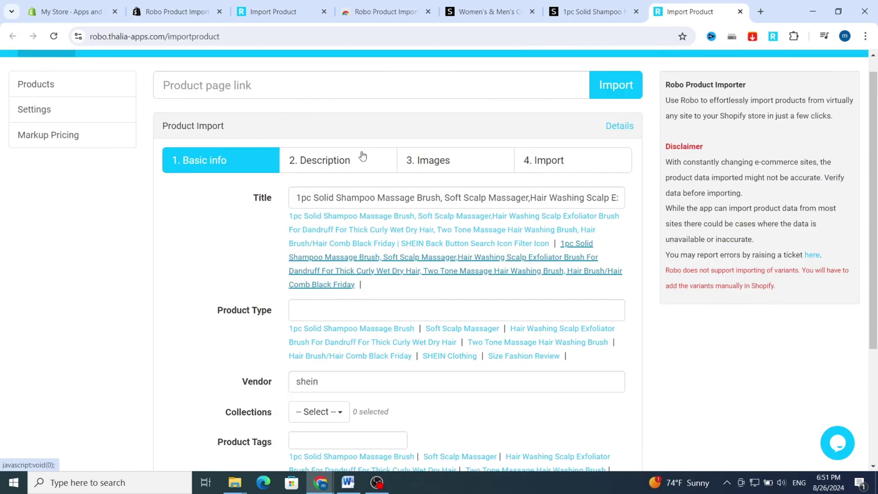
{"action": "left_click", "coordinate": [326, 161]}
{"action": "scroll", "coordinate": [175, 277], "scroll_direction": "down", "scroll_amount": 2}
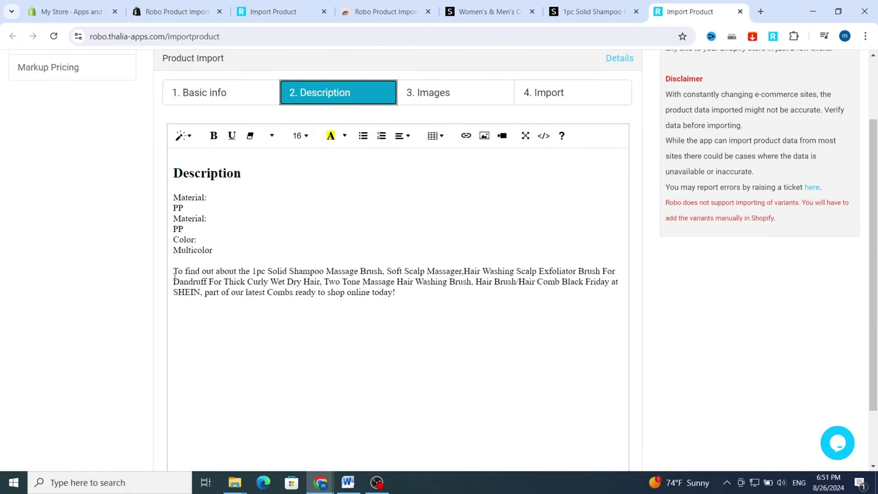
{"action": "scroll", "coordinate": [482, 268], "scroll_direction": "down", "scroll_amount": 2}
{"action": "scroll", "coordinate": [399, 200], "scroll_direction": "up", "scroll_amount": 5}
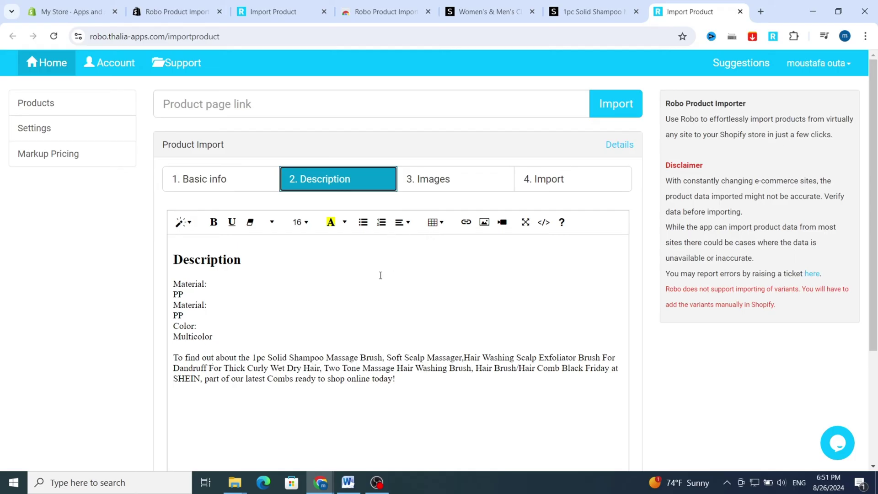
{"action": "left_click", "coordinate": [444, 180]}
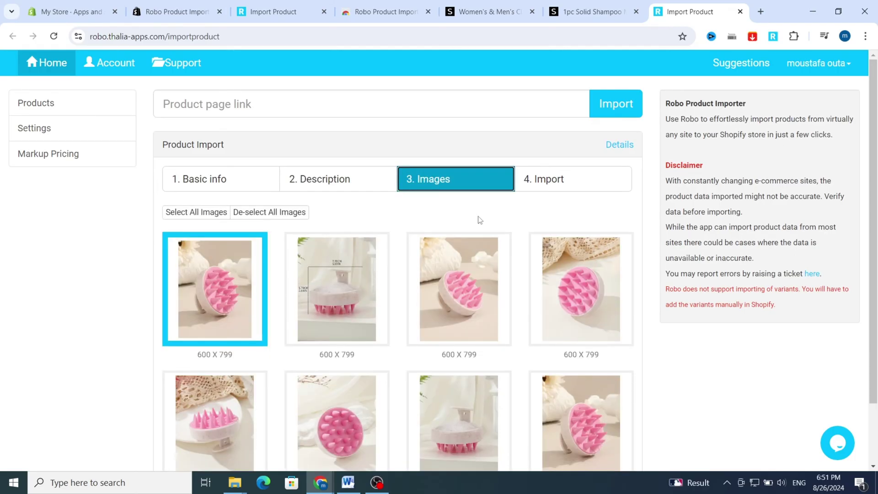
{"action": "scroll", "coordinate": [268, 249], "scroll_direction": "down", "scroll_amount": 2}
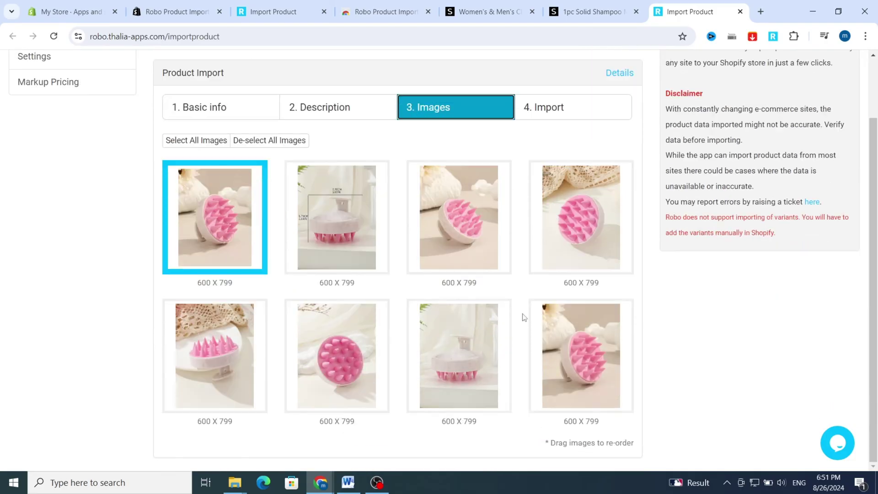
{"action": "scroll", "coordinate": [256, 255], "scroll_direction": "up", "scroll_amount": 2}
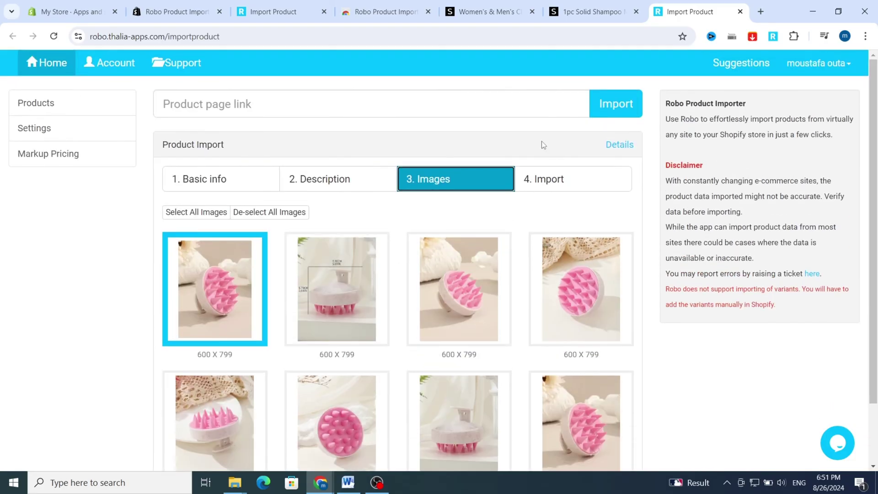
- Go to the final import stage and add the massage brush product to Shopify
{"action": "left_click", "coordinate": [552, 185]}
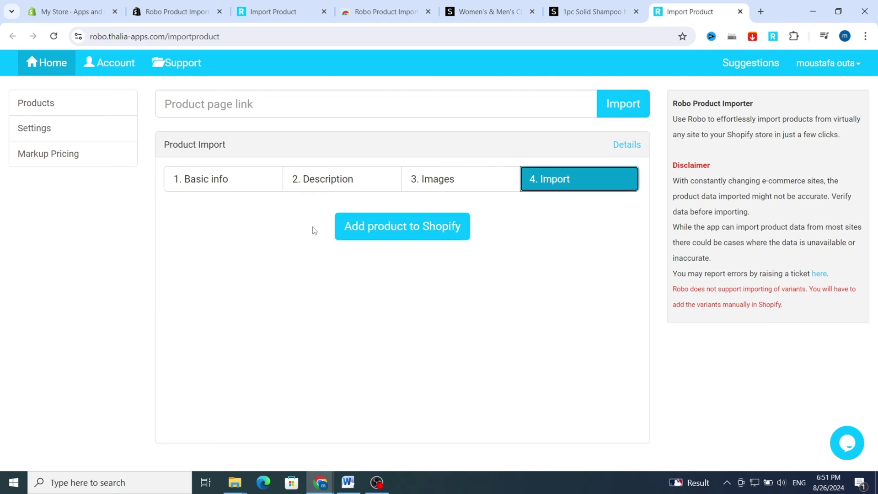
{"action": "left_click", "coordinate": [386, 231]}
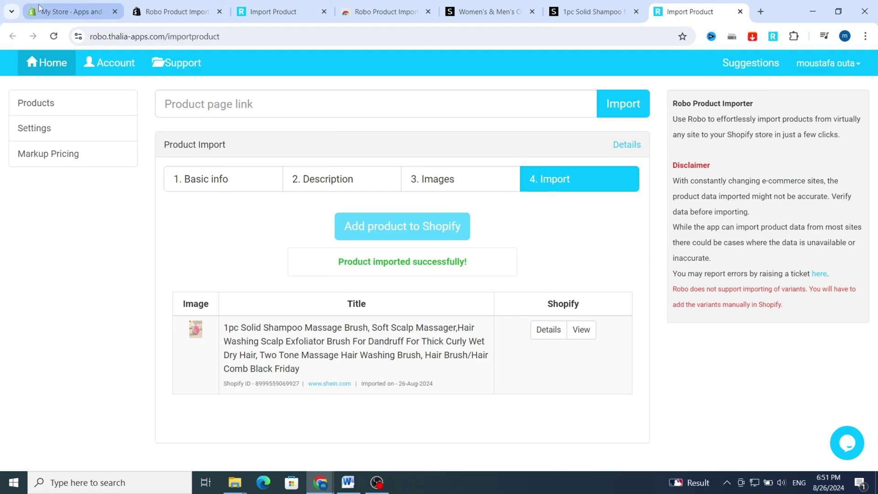
- Switch to the Shopify admin, leave the settings, and check the imported massage brush in the store's product list
{"action": "left_click", "coordinate": [71, 11]}
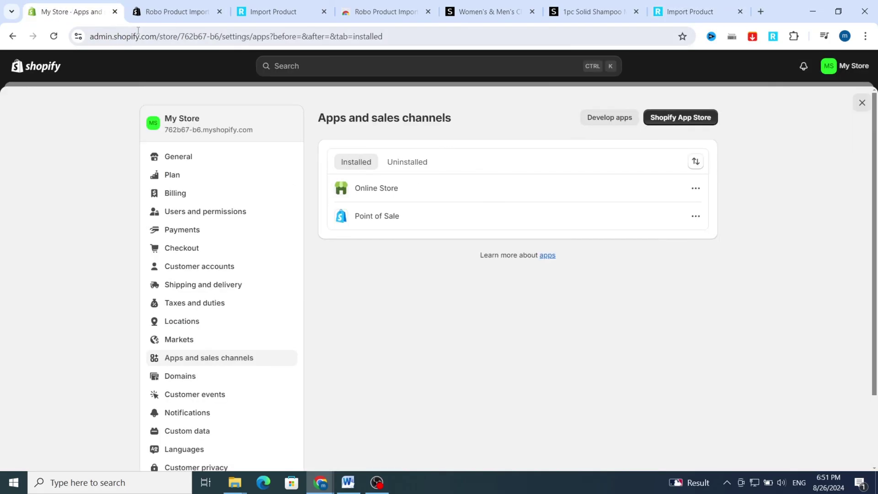
{"action": "left_click", "coordinate": [40, 72]}
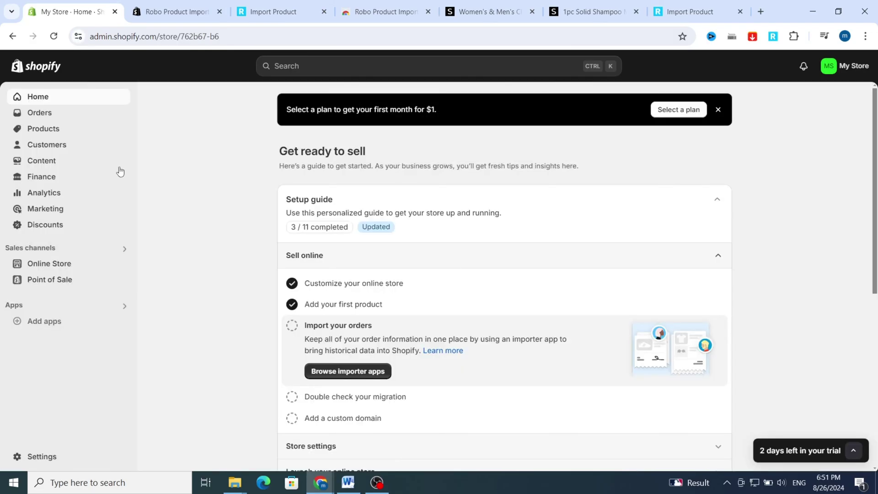
{"action": "left_click", "coordinate": [42, 131]}
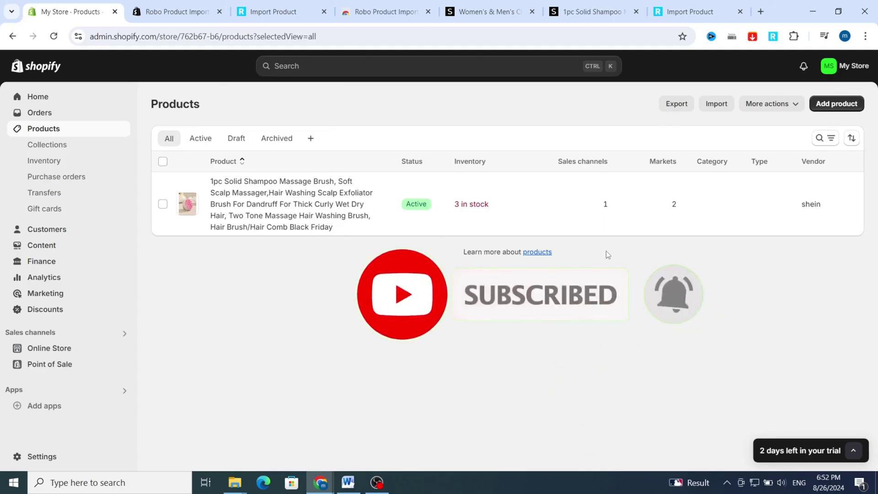
{"action": "left_click", "coordinate": [587, 5]}
{"action": "left_click", "coordinate": [57, 12]}
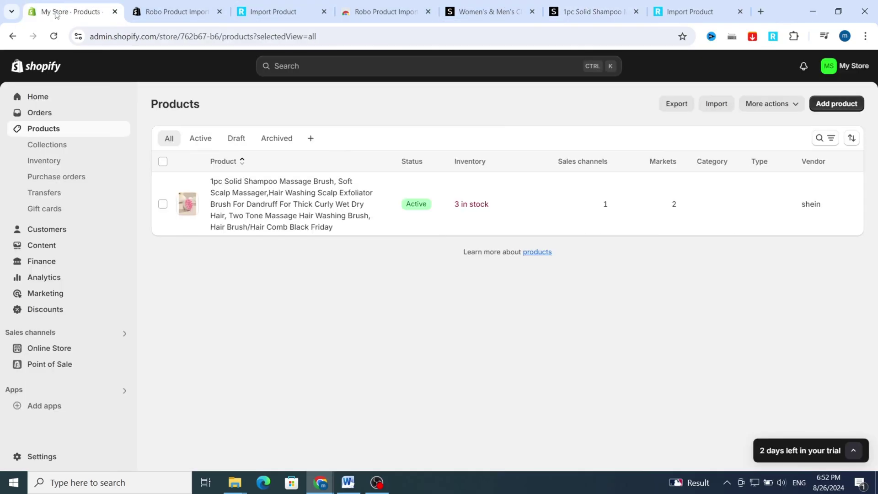